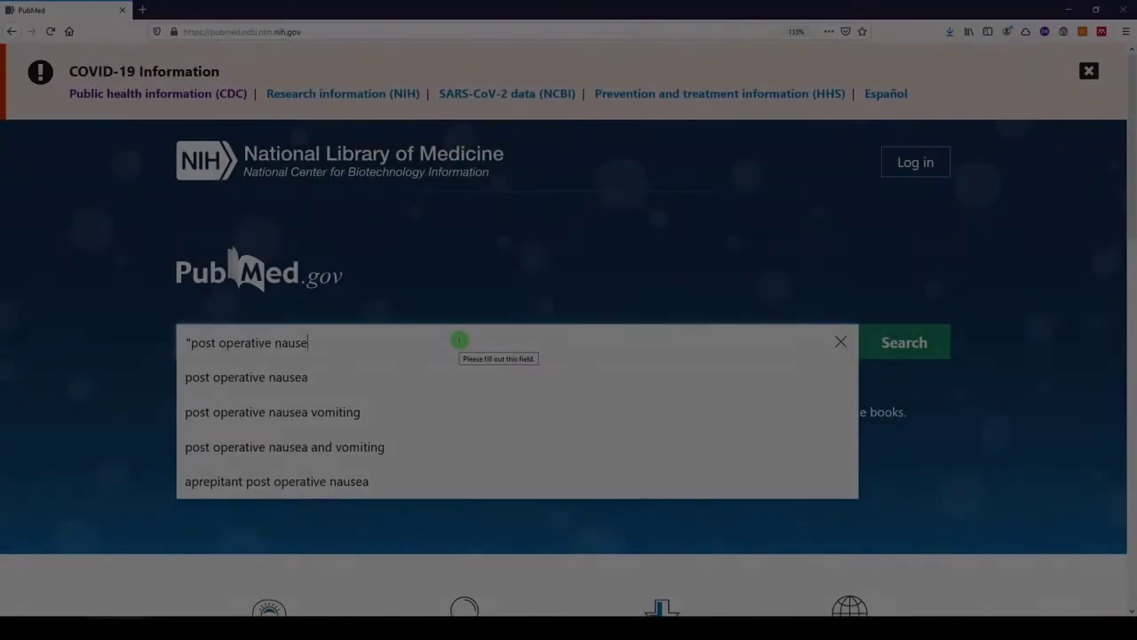
Step: Search PubMed for the quoted phrase "post operative nausea and vomiting"
{"action": "type", "text": "and"}
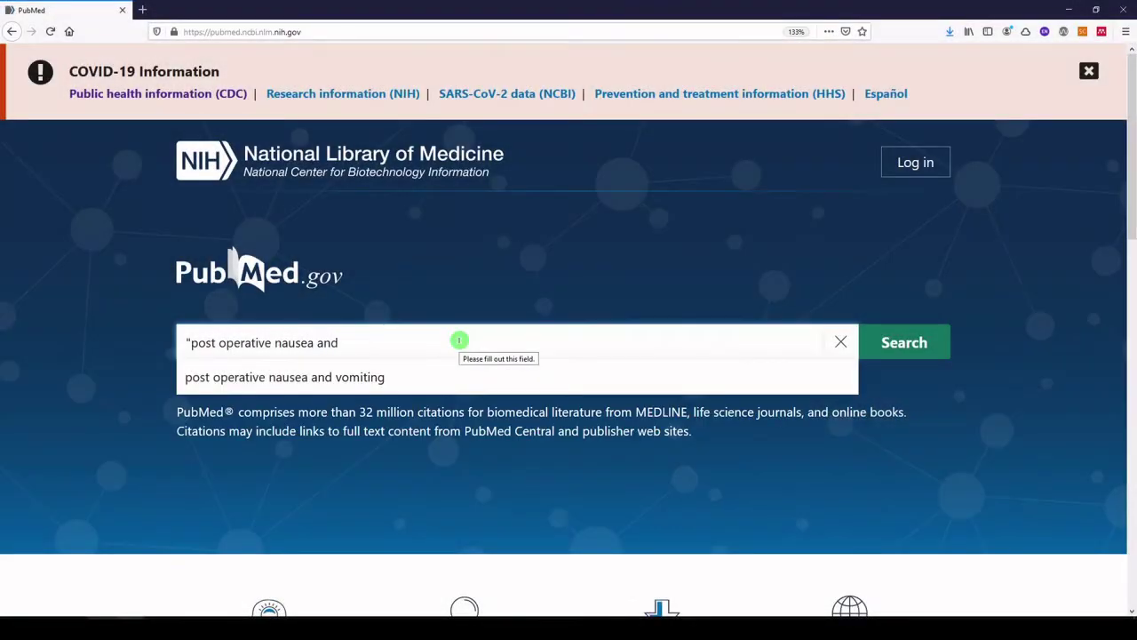
{"action": "type", "text": " vomiting\""}
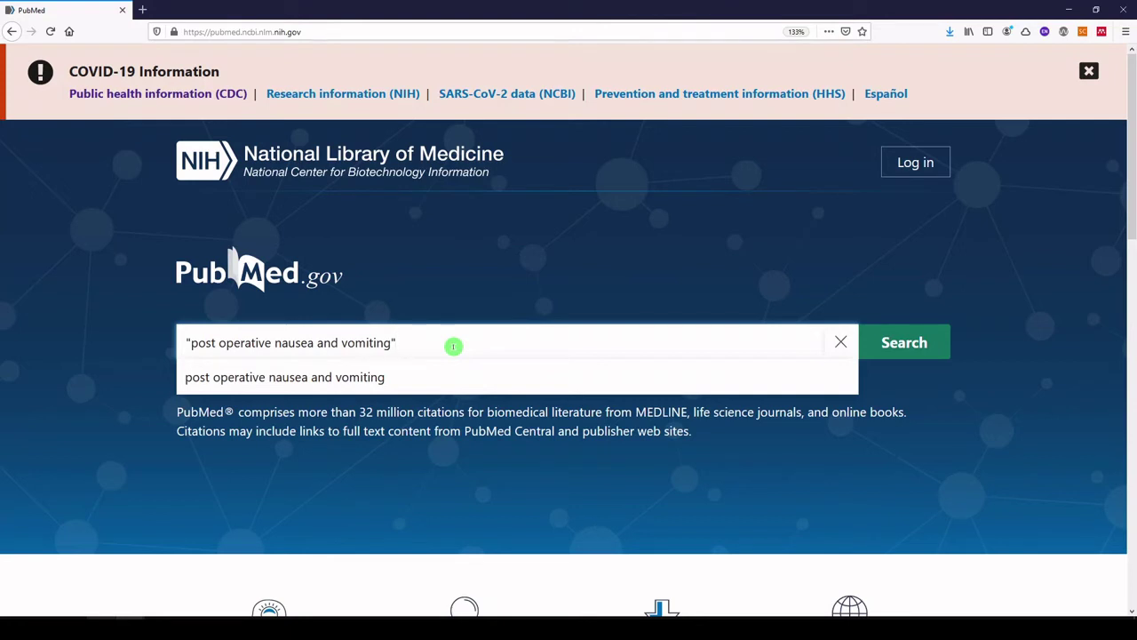
{"action": "left_click", "coordinate": [882, 348]}
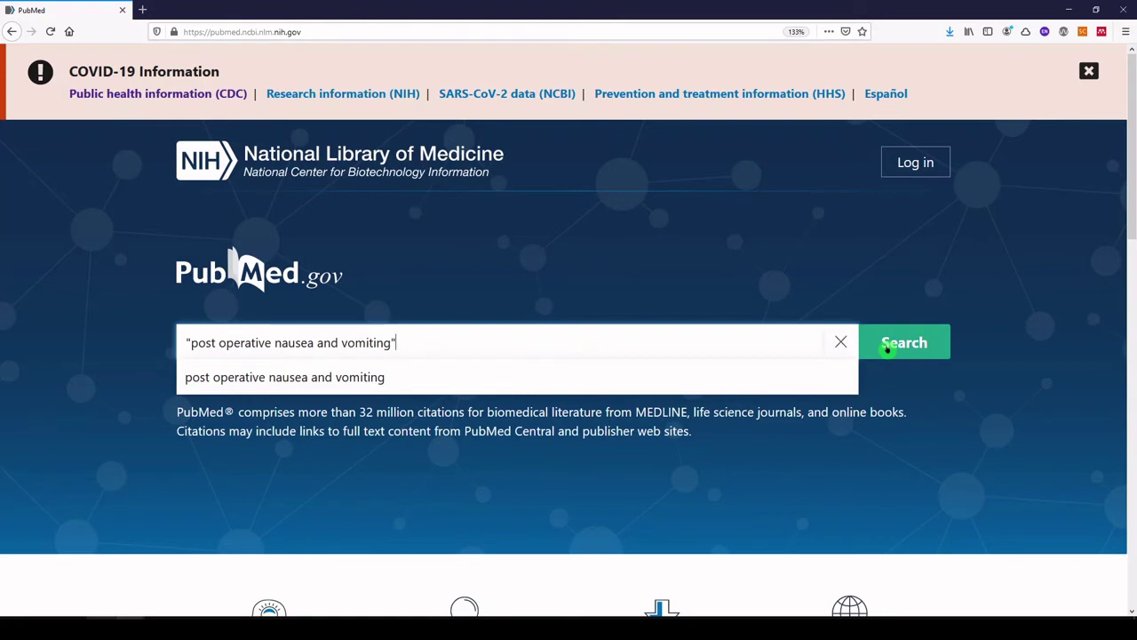
{"action": "left_click", "coordinate": [887, 349]}
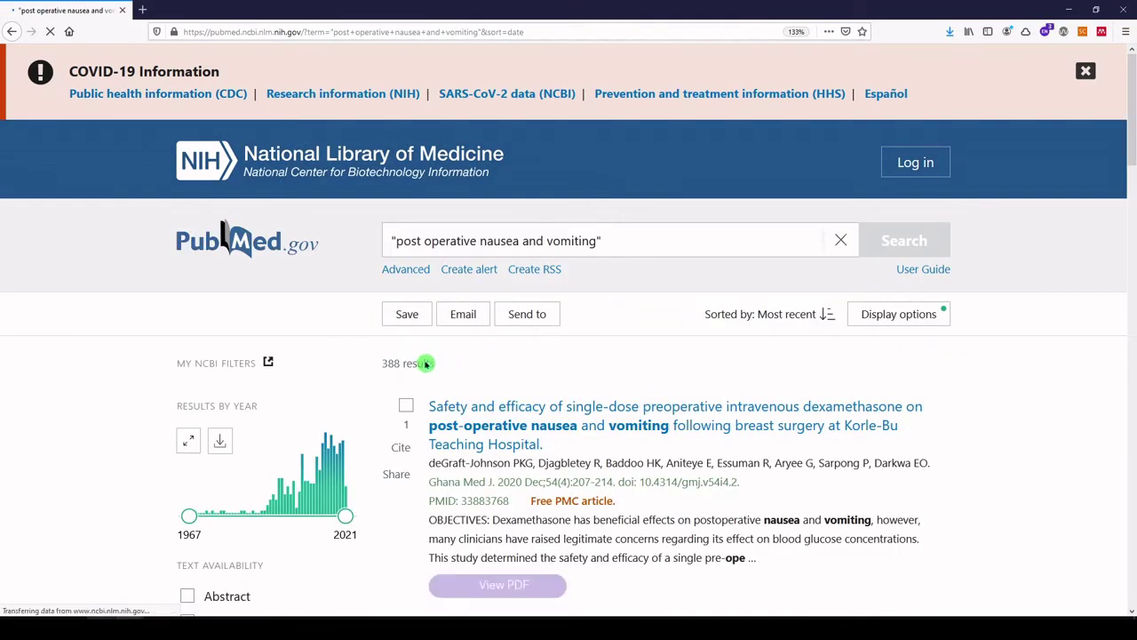
Step: Extend the query with OR "postoperative nausea and vomiting" and run the search again
{"action": "left_click", "coordinate": [626, 242]}
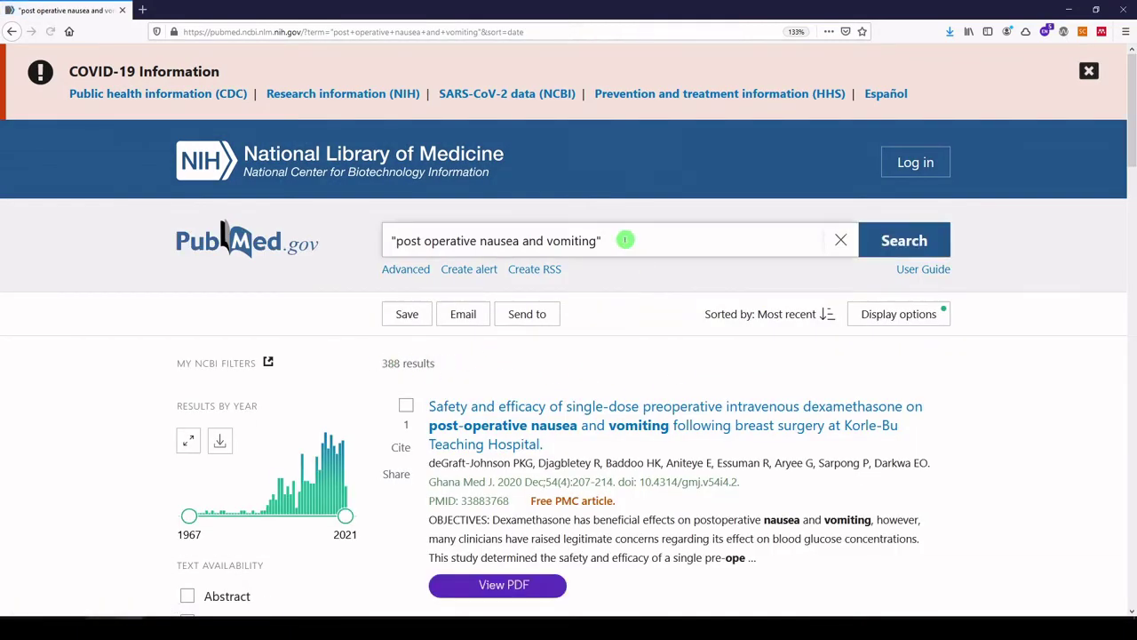
{"action": "type", "text": "OR \"pos"}
{"action": "type", "text": "toperative nau"}
{"action": "type", "text": "sea and vomitin"}
{"action": "type", "text": "g\""}
{"action": "key", "text": "Return"}
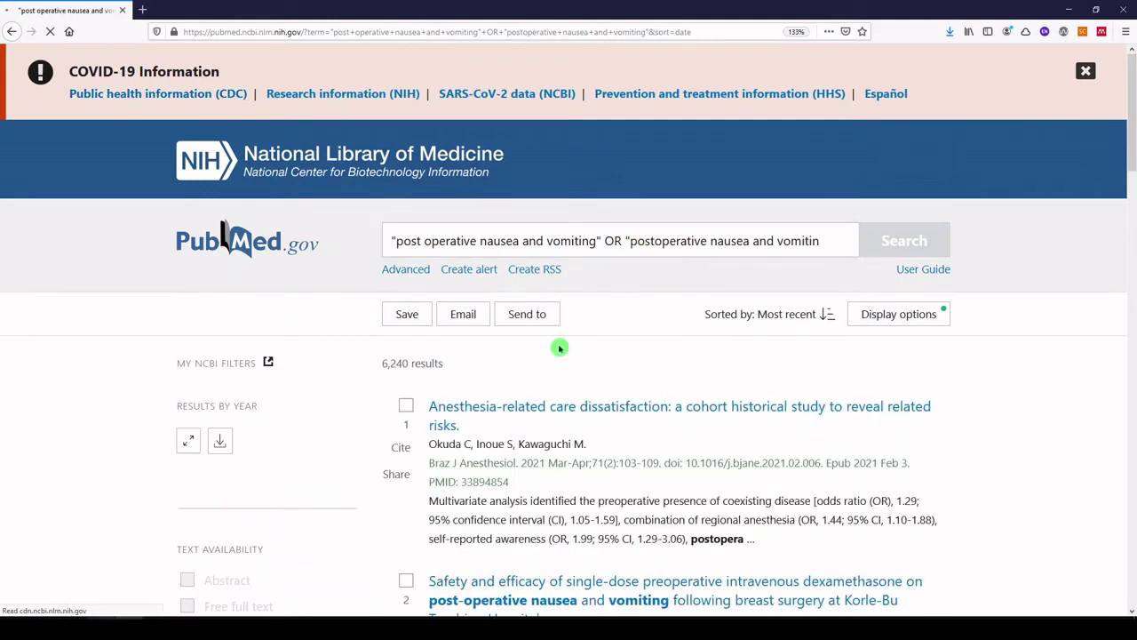
Step: Add OR "PONV" to the end of the nausea and vomiting query and rerun the search
{"action": "left_click", "coordinate": [808, 241]}
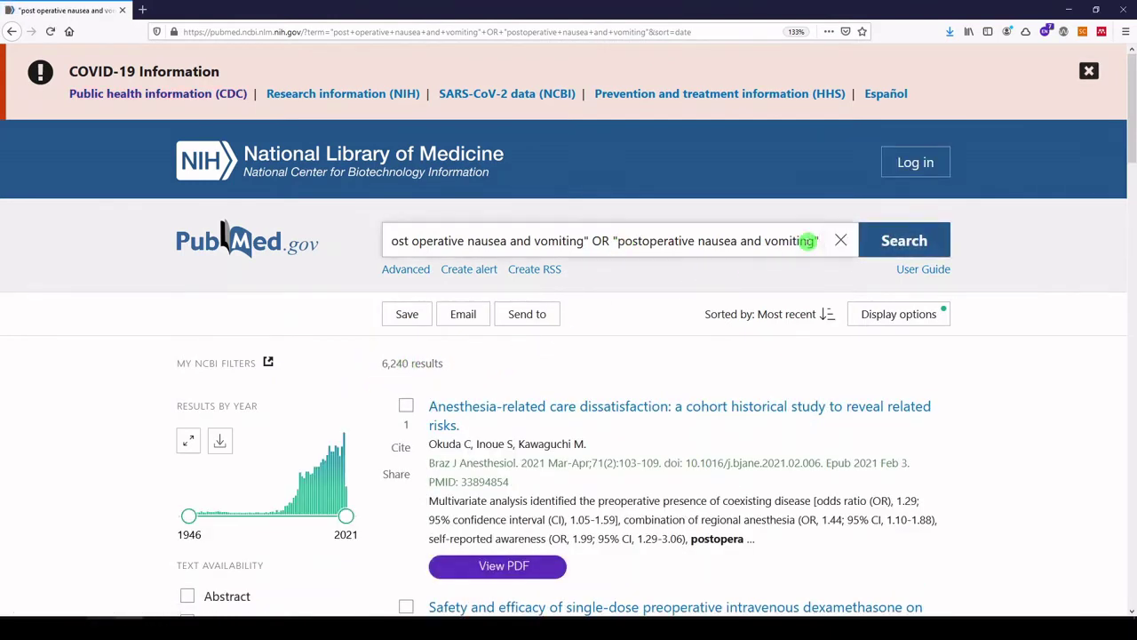
{"action": "type", "text": "OR \"pONV\""}
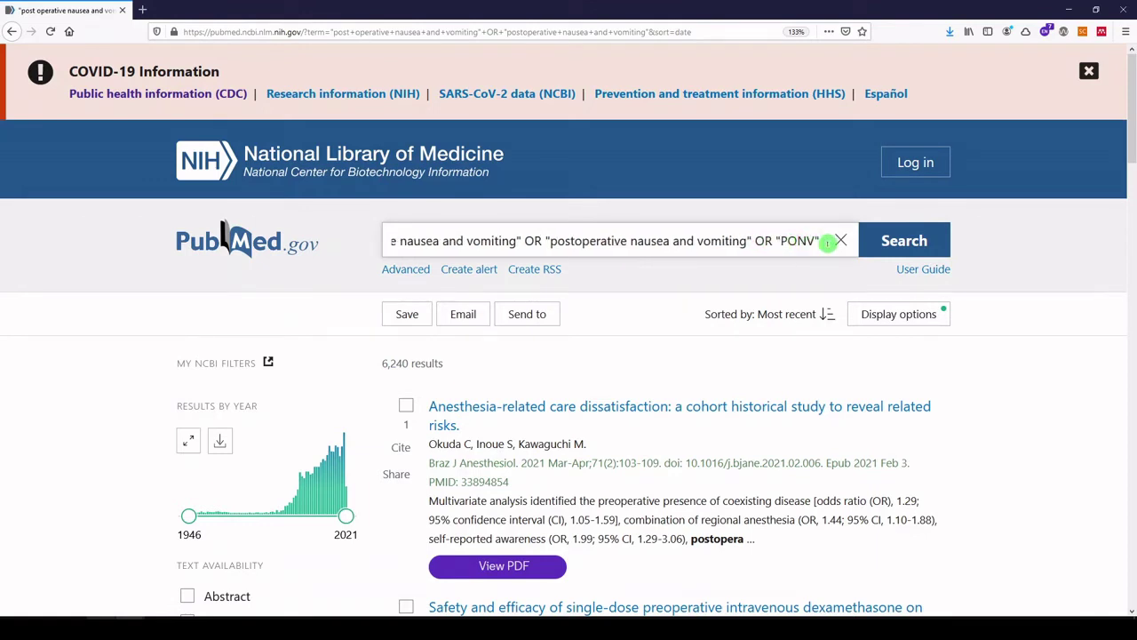
{"action": "left_click", "coordinate": [906, 241]}
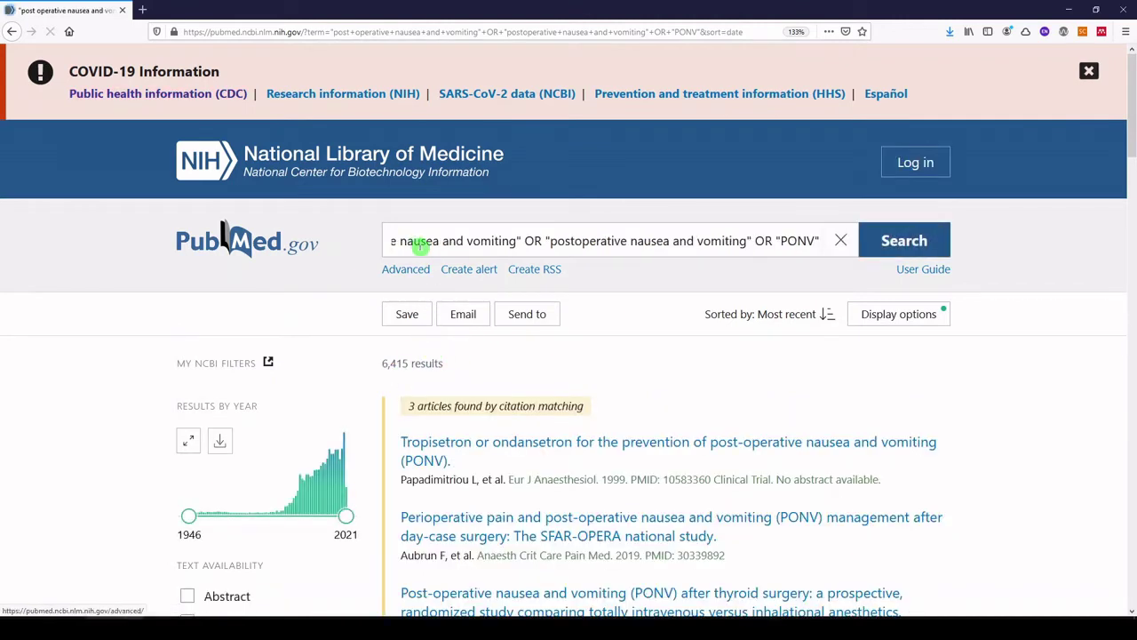
{"action": "left_click_drag", "start_coordinate": [414, 240], "coordinate": [840, 240]}
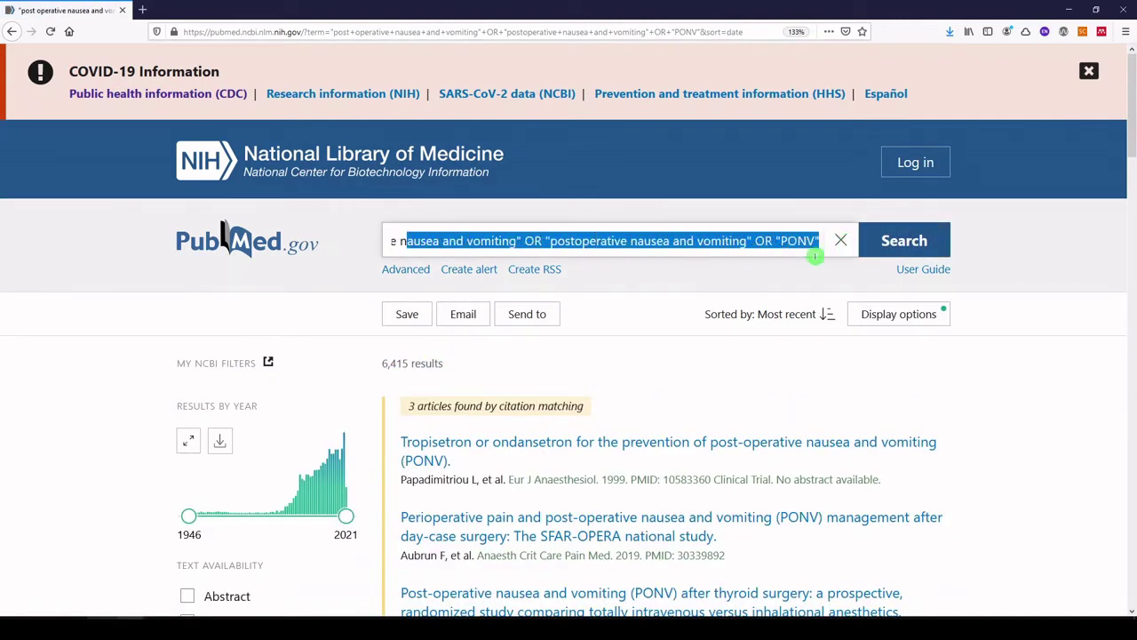
{"action": "left_click", "coordinate": [739, 280]}
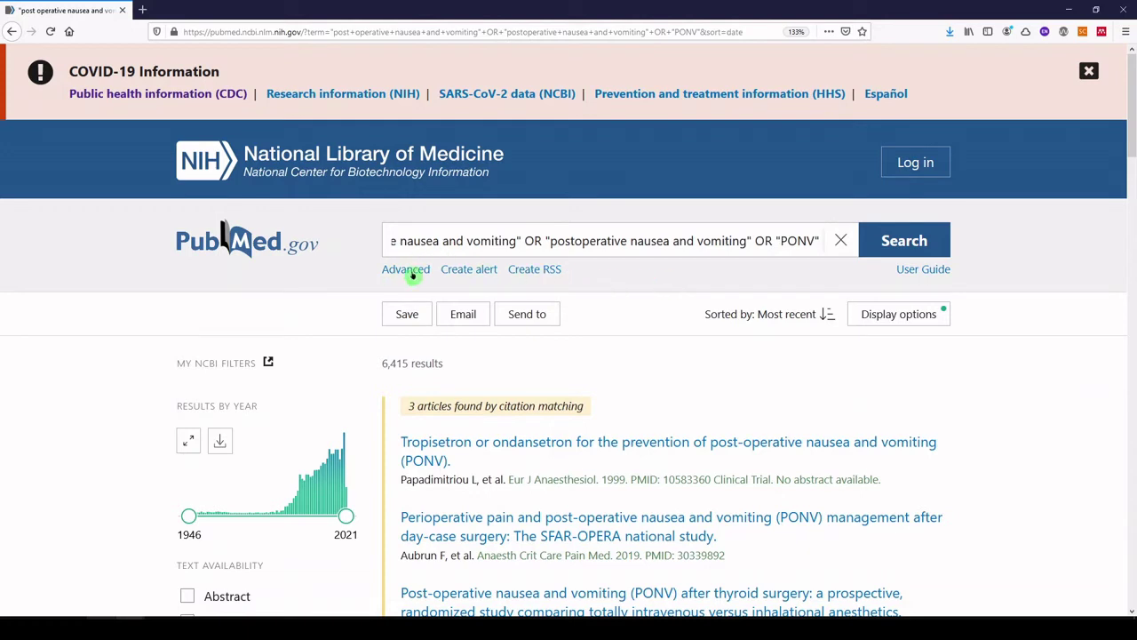
Step: Return to the PubMed home page and run a new search for "aromatherapy" in quotation marks
{"action": "left_click", "coordinate": [312, 251]}
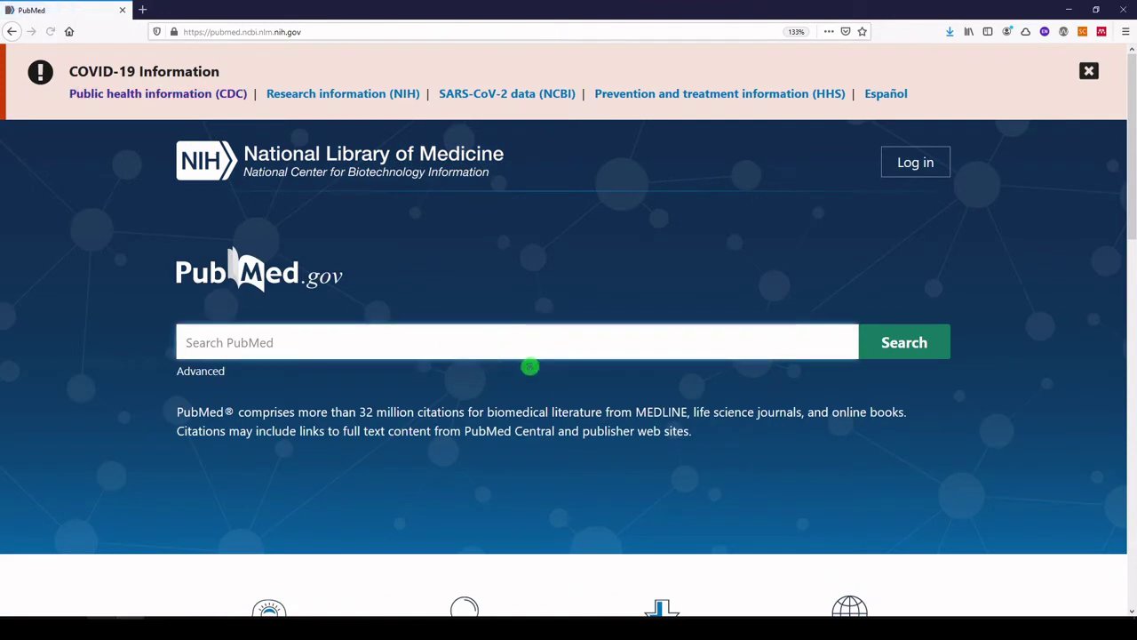
{"action": "type", "text": "\"aroma"}
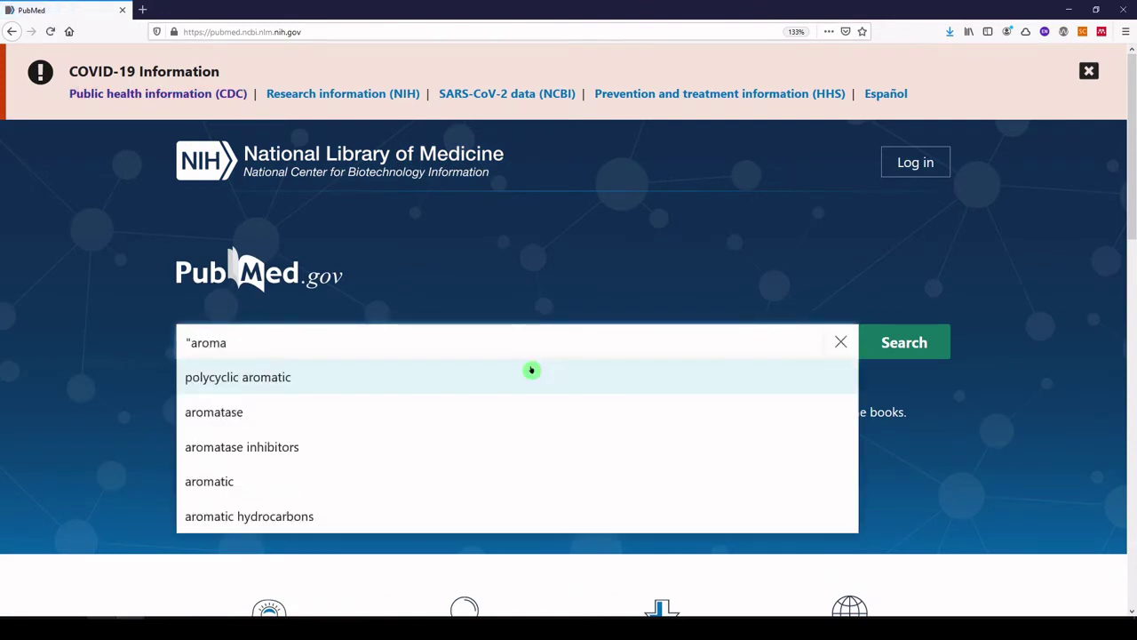
{"action": "type", "text": "therapy\""}
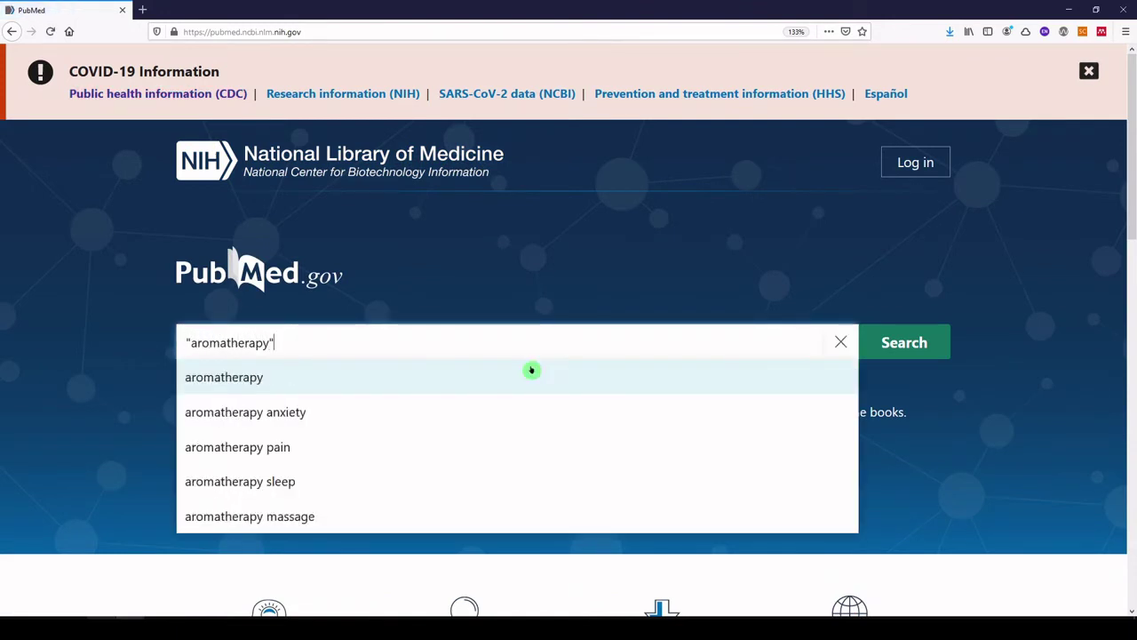
{"action": "left_click", "coordinate": [887, 348]}
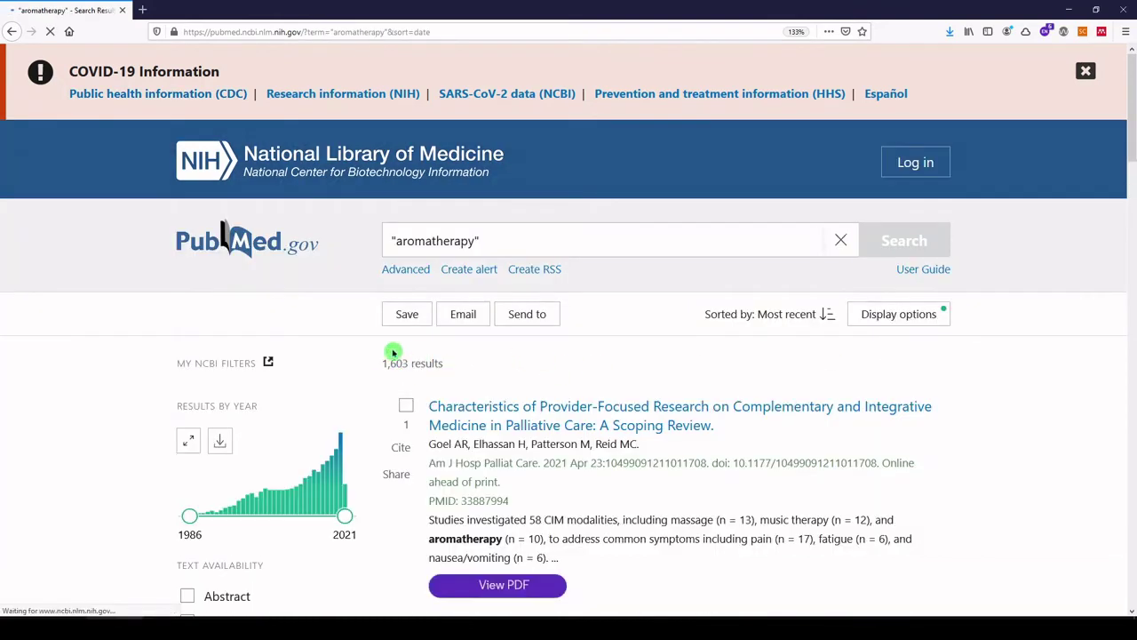
Step: Extend the aromatherapy query with OR "aroma therapy" and run it
{"action": "left_click", "coordinate": [521, 249]}
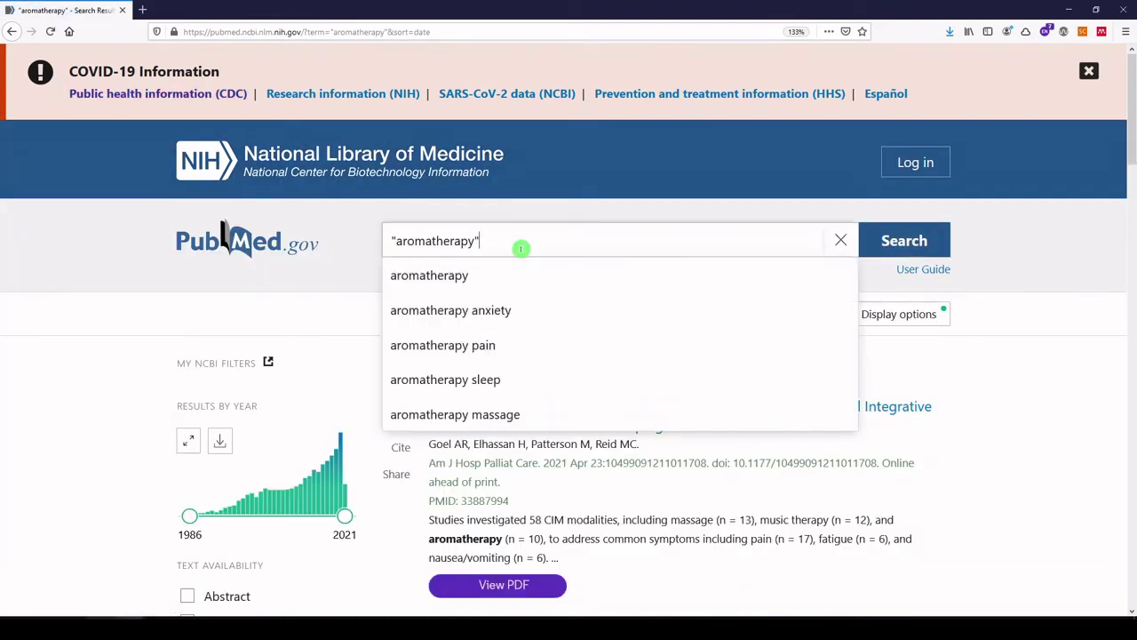
{"action": "type", "text": "OR \"ar"}
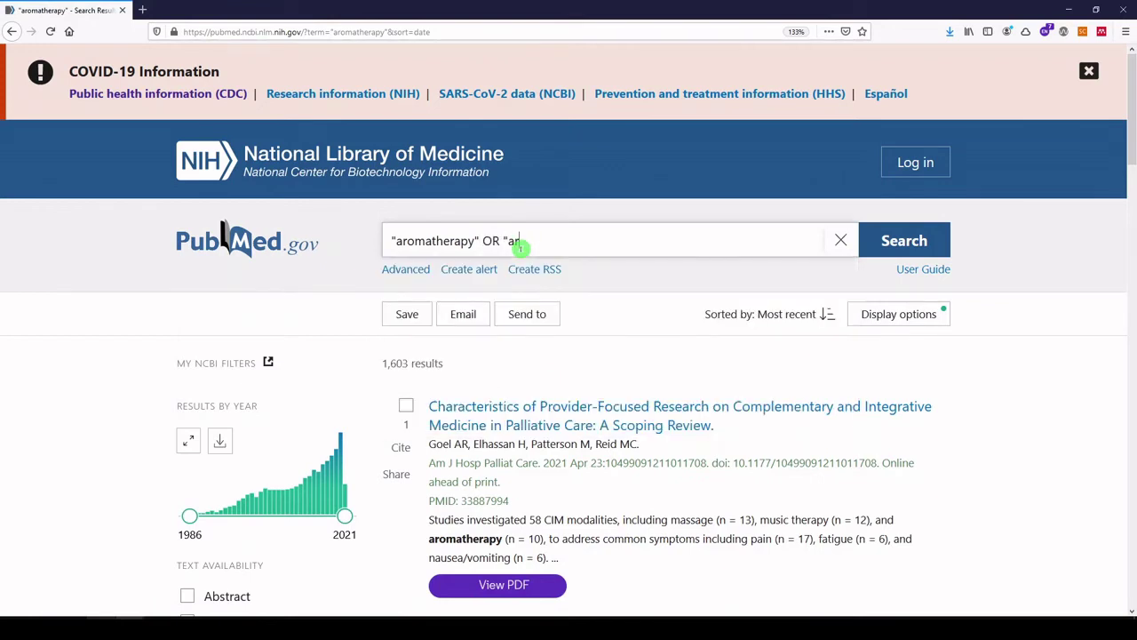
{"action": "type", "text": "oma therapy\""}
{"action": "left_click", "coordinate": [884, 244]}
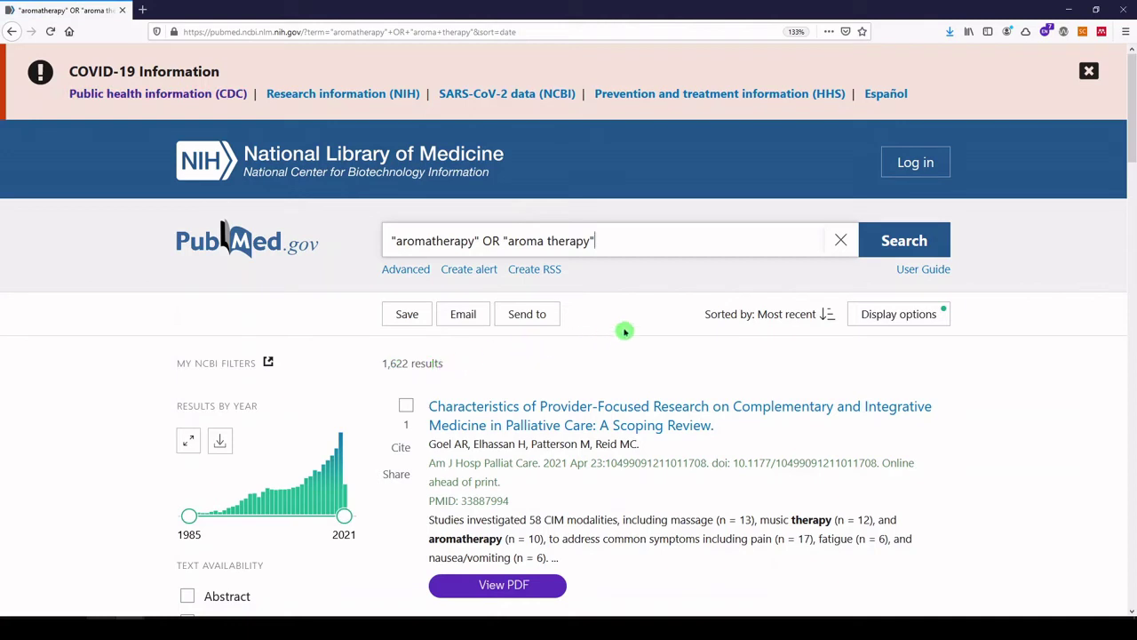
Step: Replace the query with the truncated terms "aromatherap*" OR "aroma therap*" and run the search
{"action": "left_click", "coordinate": [840, 240]}
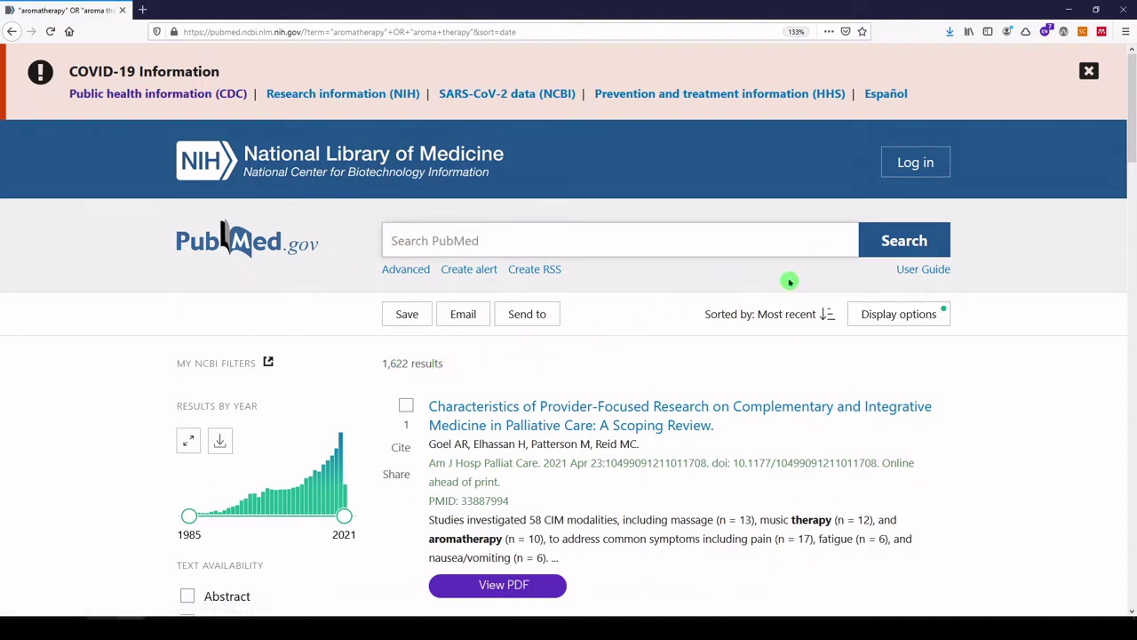
{"action": "type", "text": "\"a"}
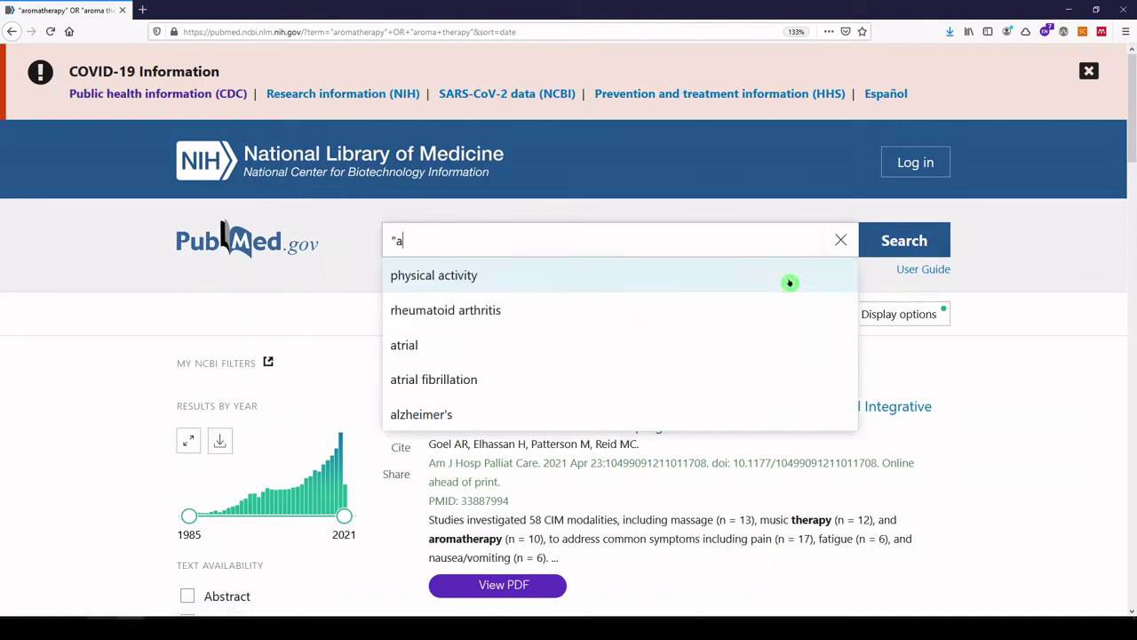
{"action": "type", "text": "romather"}
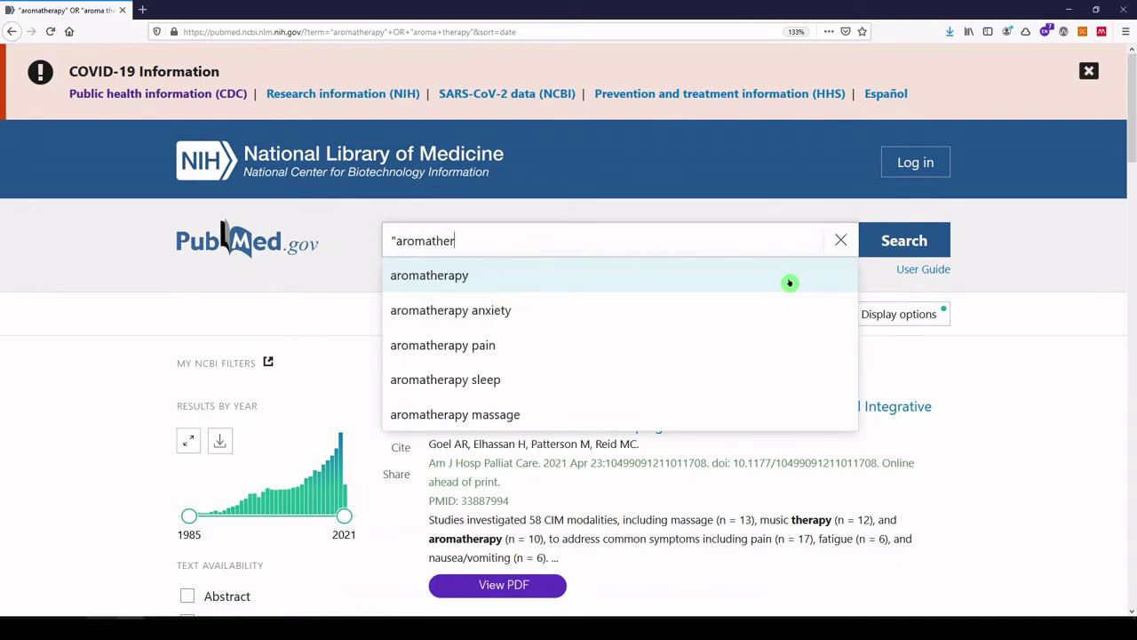
{"action": "type", "text": "ap*\" OR \"aroma therap*\""}
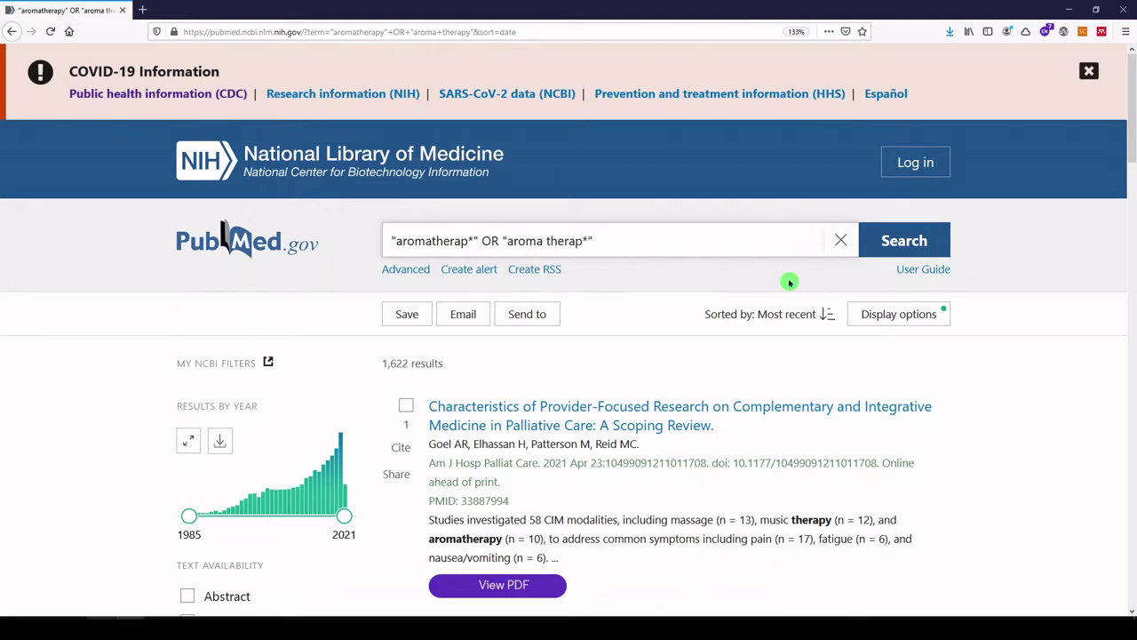
{"action": "left_click", "coordinate": [900, 242]}
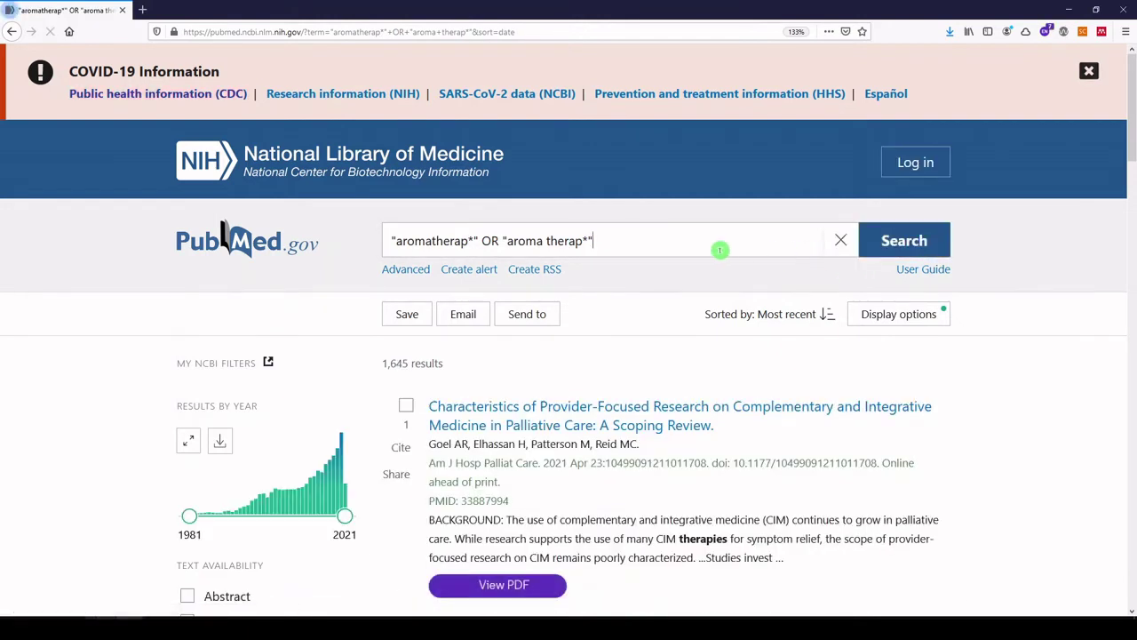
Step: Add OR "ginger" to the truncated aromatherapy query and rerun the search
{"action": "left_click", "coordinate": [696, 249]}
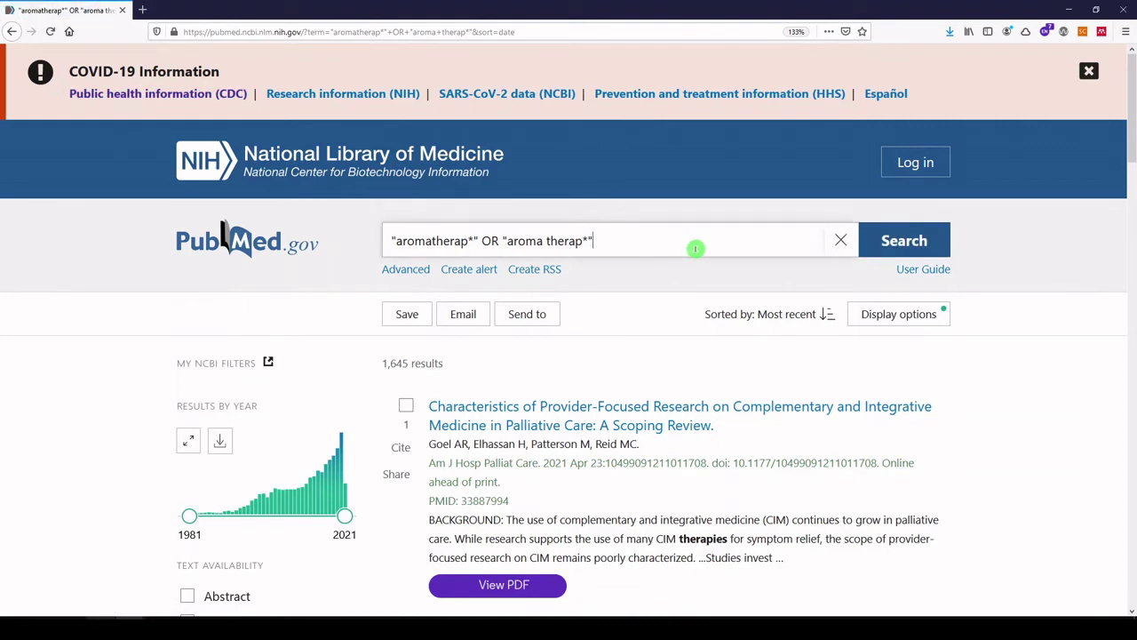
{"action": "type", "text": "OR \"ginger"}
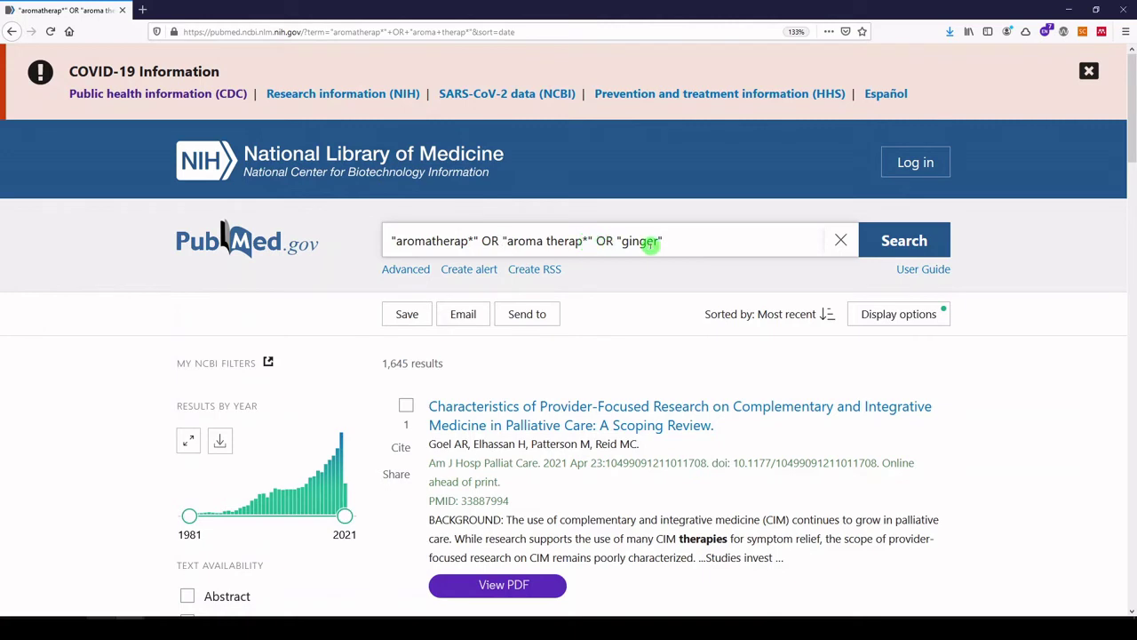
{"action": "left_click", "coordinate": [890, 245]}
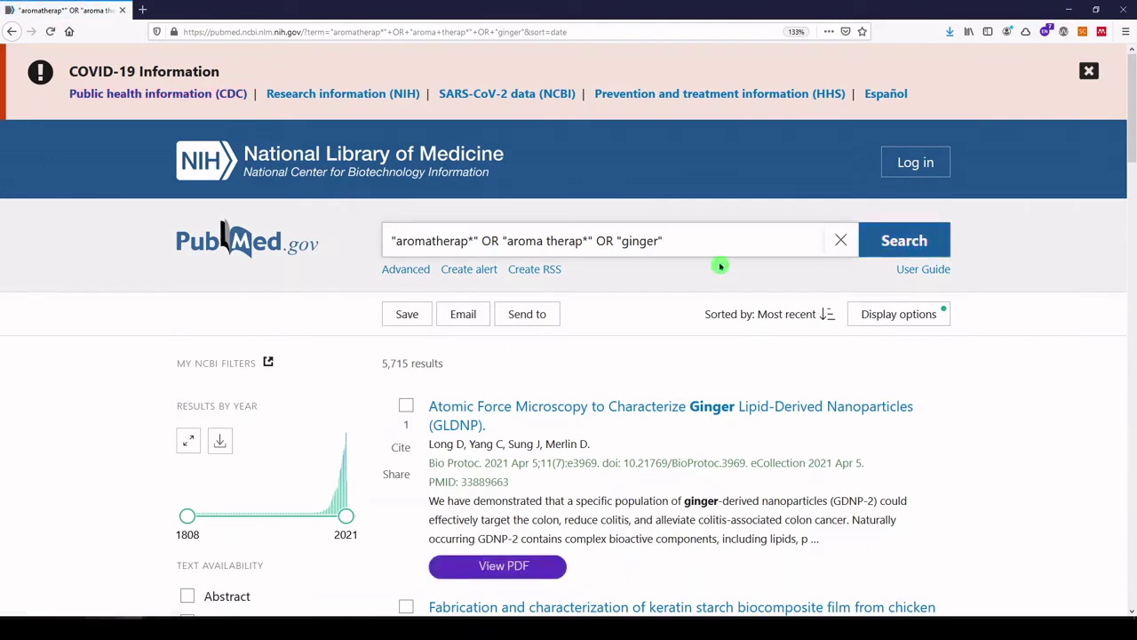
Step: Open the Advanced Search Builder and add search #3, the full PONV query, from the history to the query box
{"action": "left_click", "coordinate": [401, 272]}
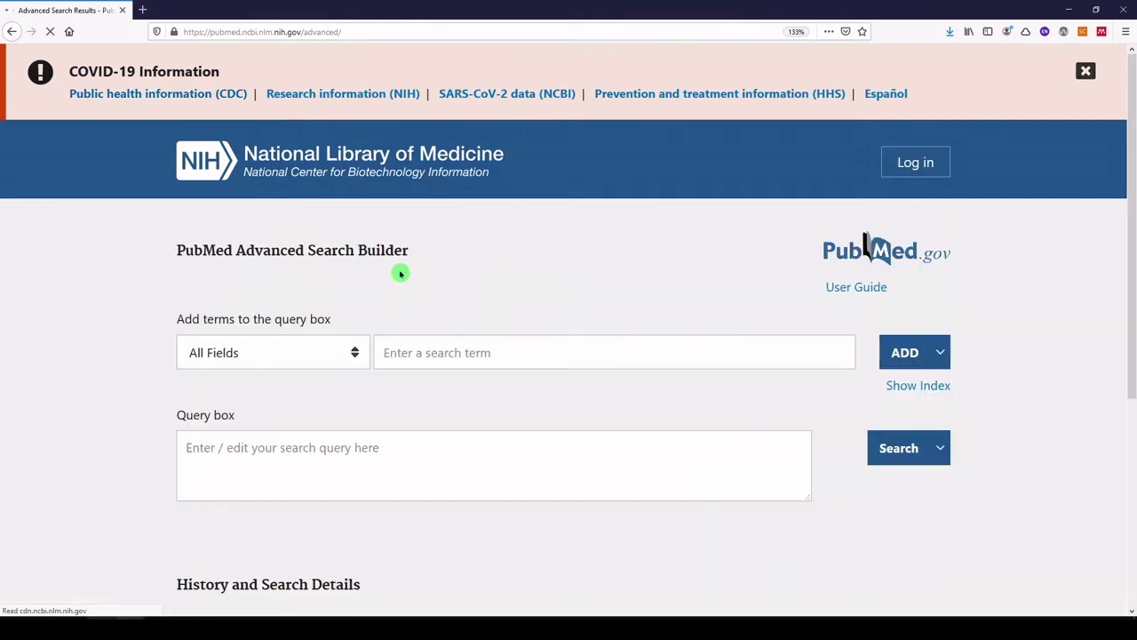
{"action": "scroll", "coordinate": [394, 297], "scroll_direction": "down", "scroll_amount": 5}
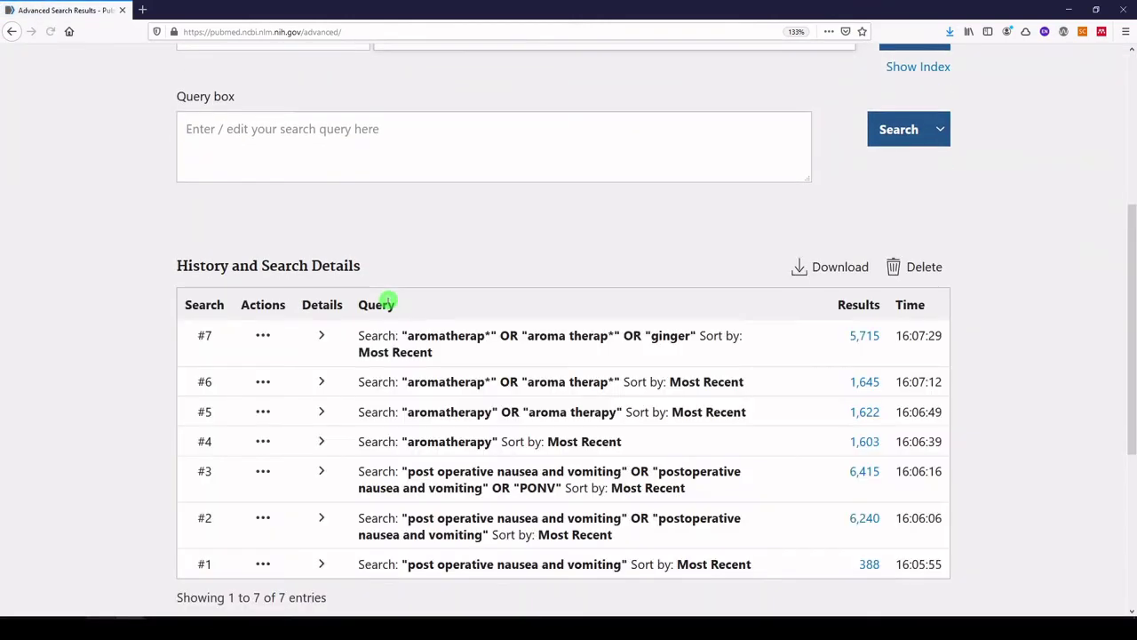
{"action": "scroll", "coordinate": [385, 311], "scroll_direction": "down", "scroll_amount": 2}
{"action": "left_click", "coordinate": [263, 387]}
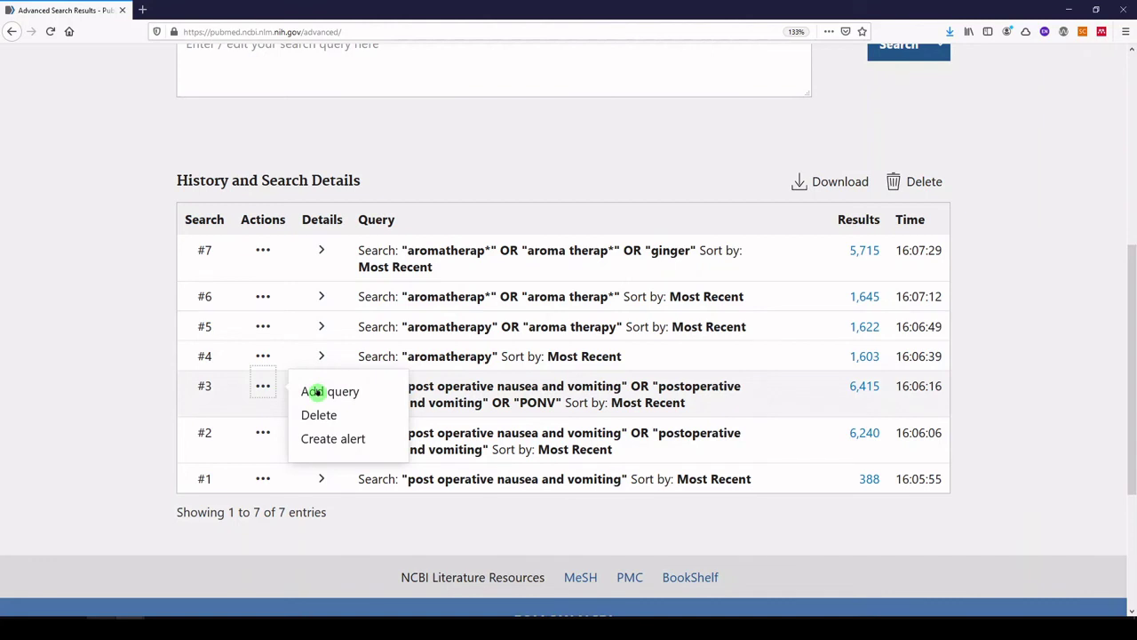
{"action": "left_click", "coordinate": [316, 391]}
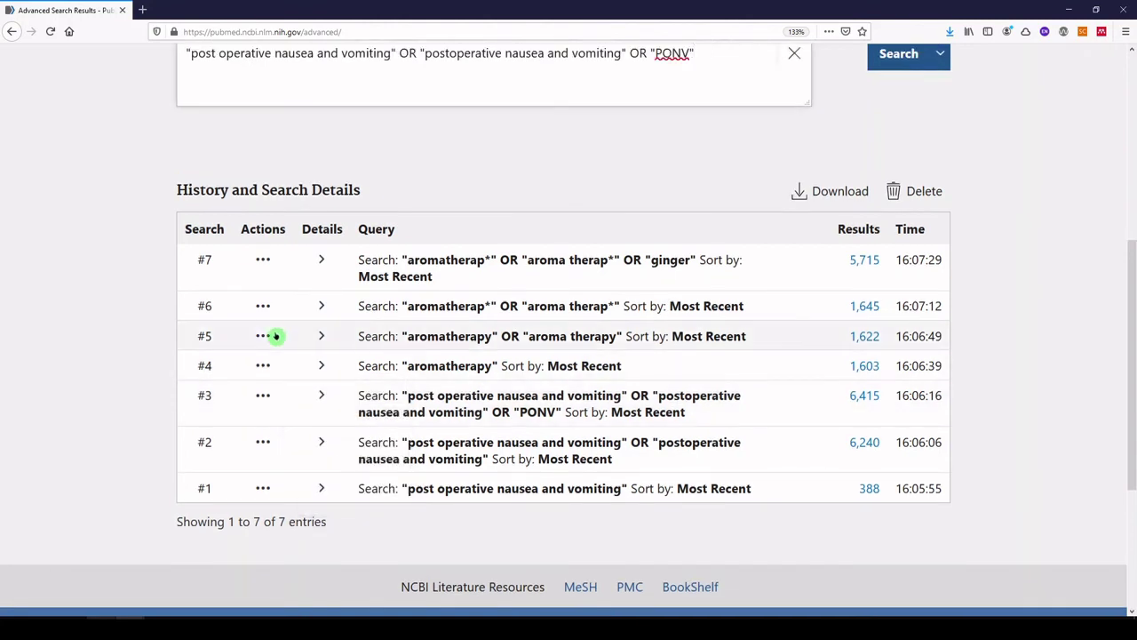
Step: Combine the query with search #7, the aromatherapy and ginger query, using AND, and run the combined search
{"action": "left_click", "coordinate": [263, 259]}
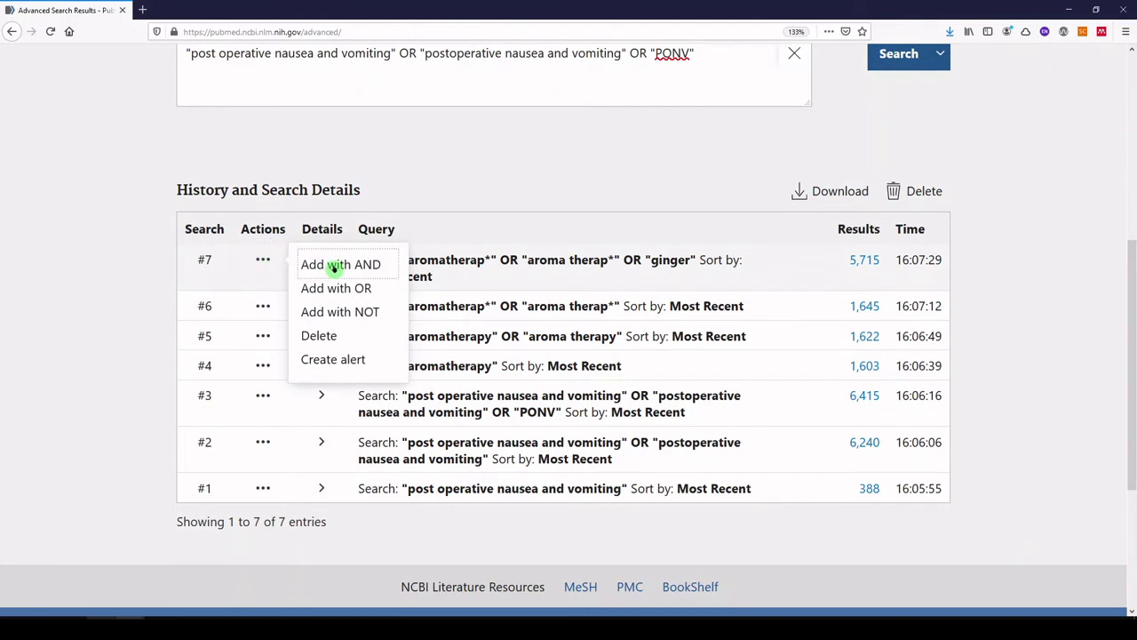
{"action": "left_click", "coordinate": [333, 266]}
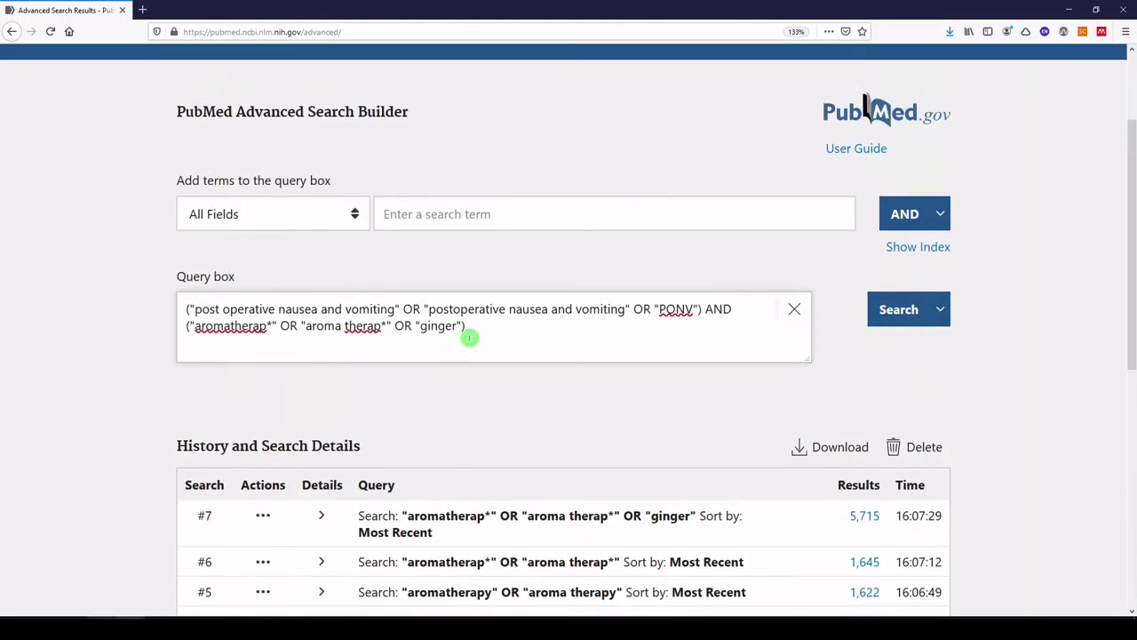
{"action": "left_click_drag", "start_coordinate": [477, 332], "coordinate": [178, 305]}
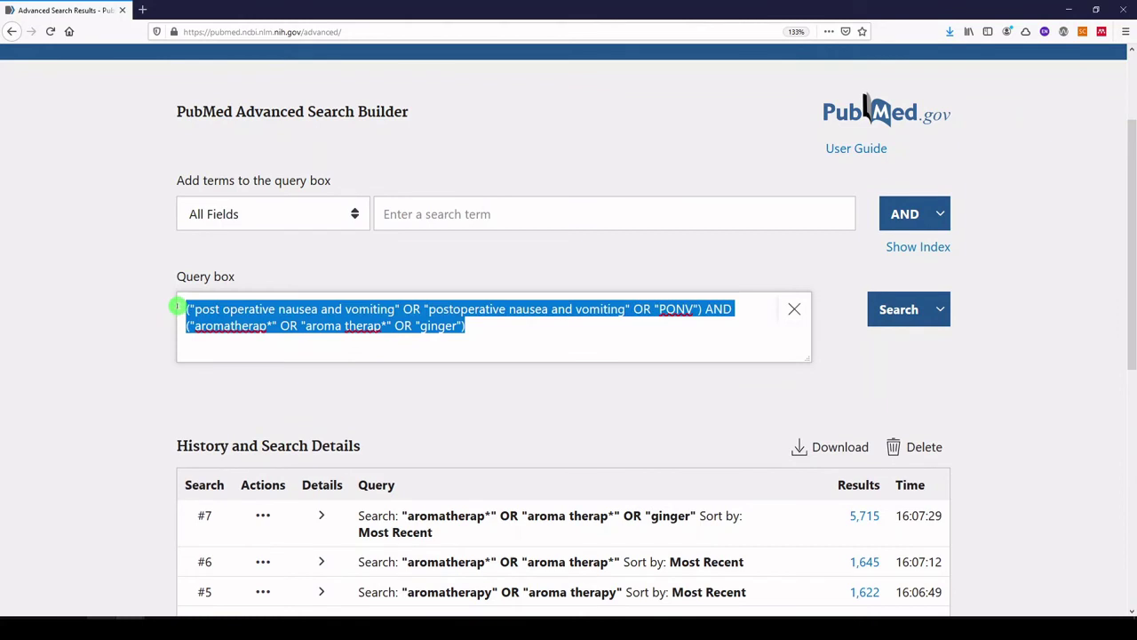
{"action": "left_click", "coordinate": [718, 350]}
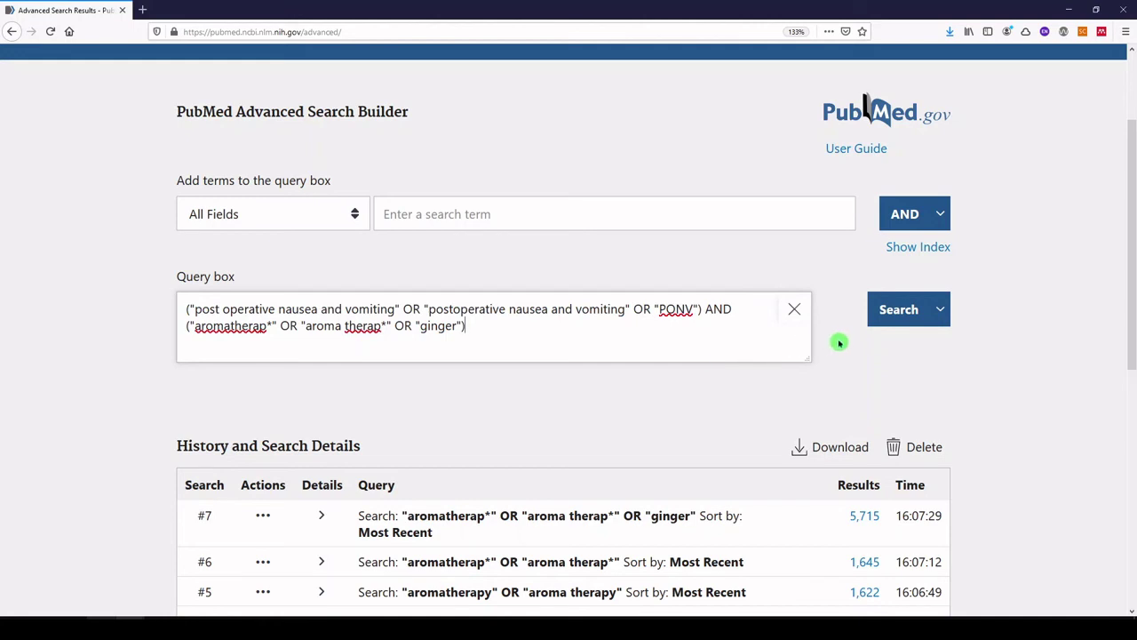
{"action": "left_click", "coordinate": [891, 316]}
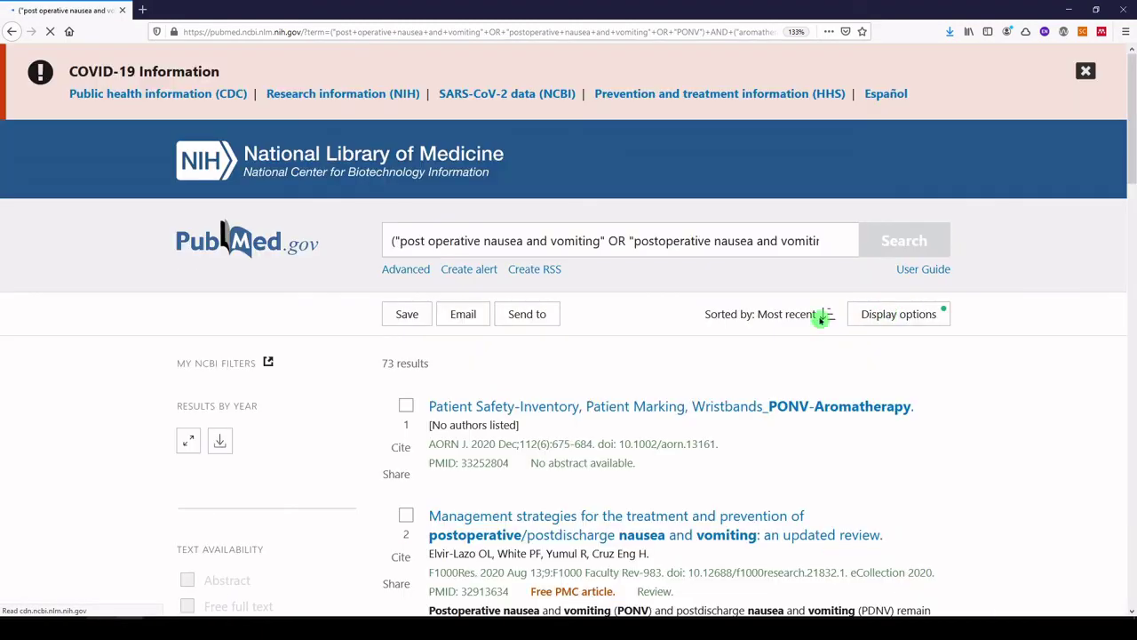
Step: Look through the combined search's first results to check how the PONV, aromatherapy and ginger terms match in titles and snippets
{"action": "scroll", "coordinate": [711, 380], "scroll_direction": "down", "scroll_amount": 2}
{"action": "scroll", "coordinate": [711, 381], "scroll_direction": "down", "scroll_amount": 3}
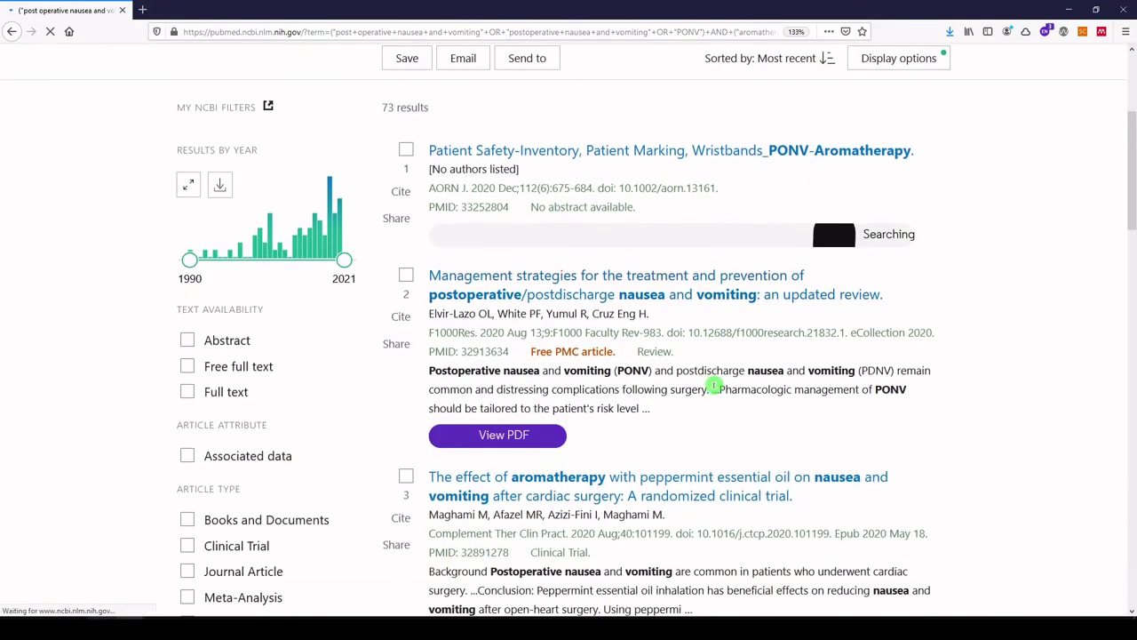
{"action": "scroll", "coordinate": [715, 389], "scroll_direction": "down", "scroll_amount": 5}
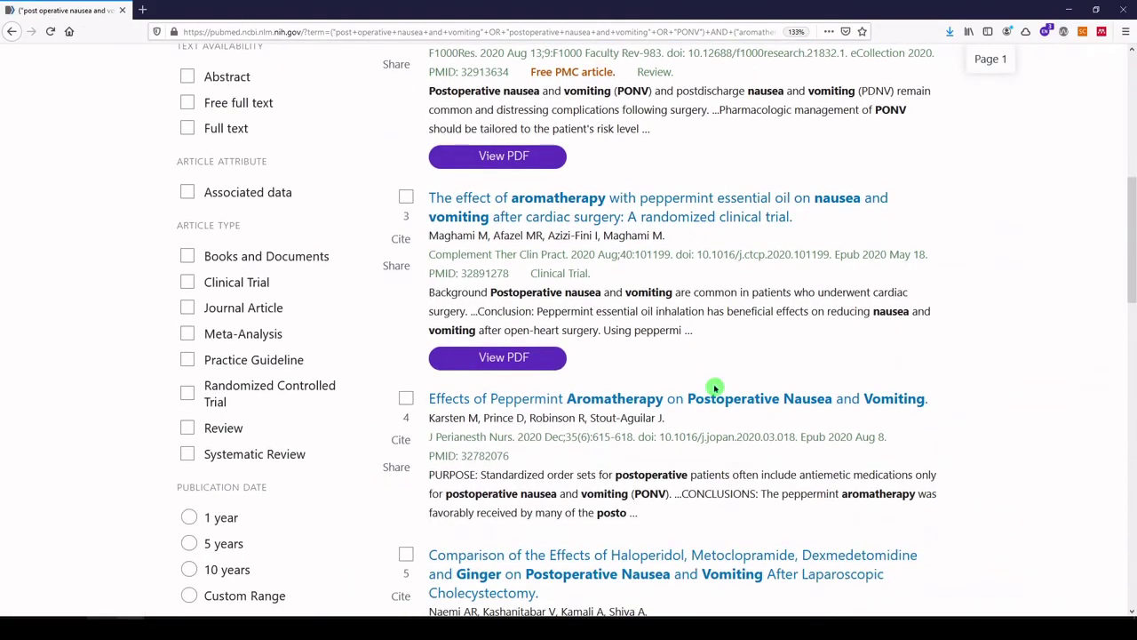
{"action": "scroll", "coordinate": [716, 388], "scroll_direction": "down", "scroll_amount": 2}
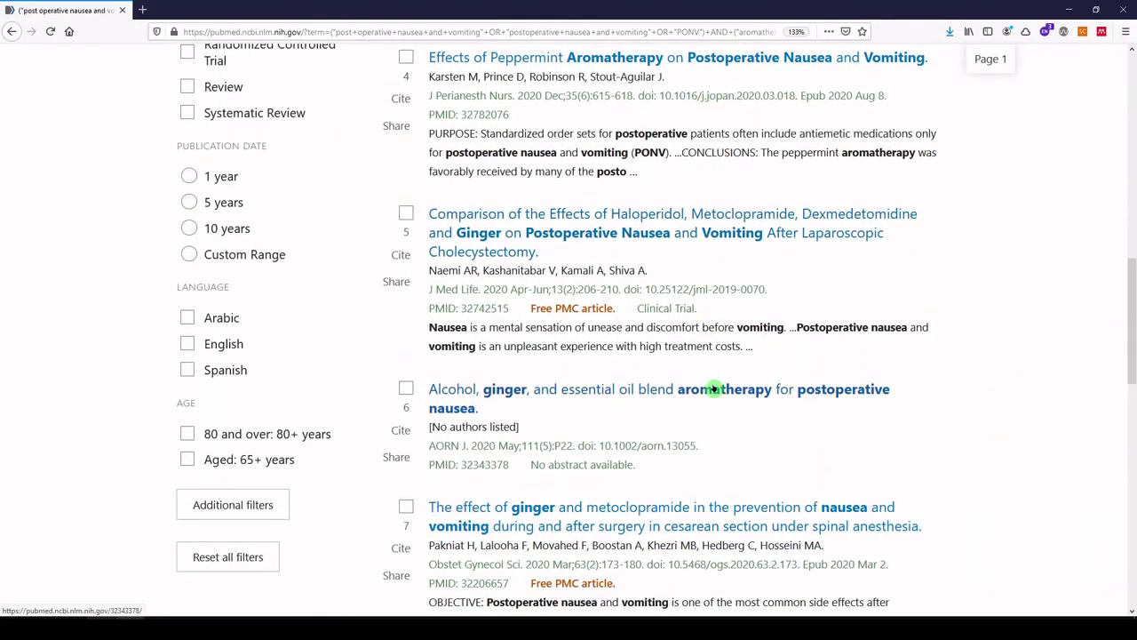
{"action": "scroll", "coordinate": [715, 388], "scroll_direction": "down", "scroll_amount": 1}
{"action": "scroll", "coordinate": [682, 385], "scroll_direction": "up", "scroll_amount": 9}
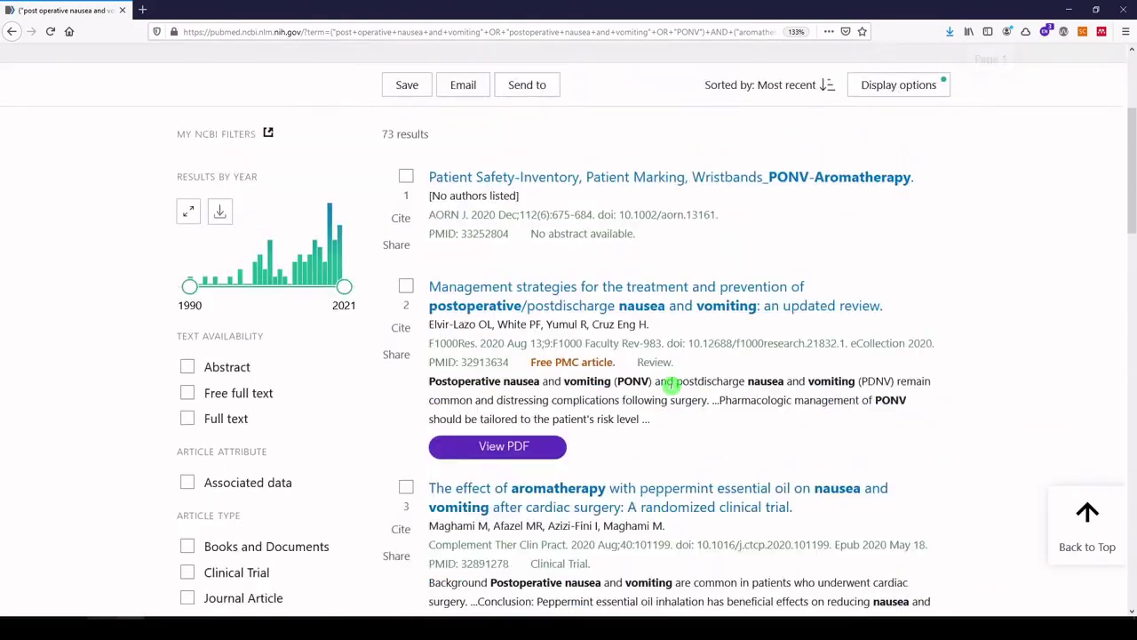
{"action": "scroll", "coordinate": [672, 385], "scroll_direction": "up", "scroll_amount": 2}
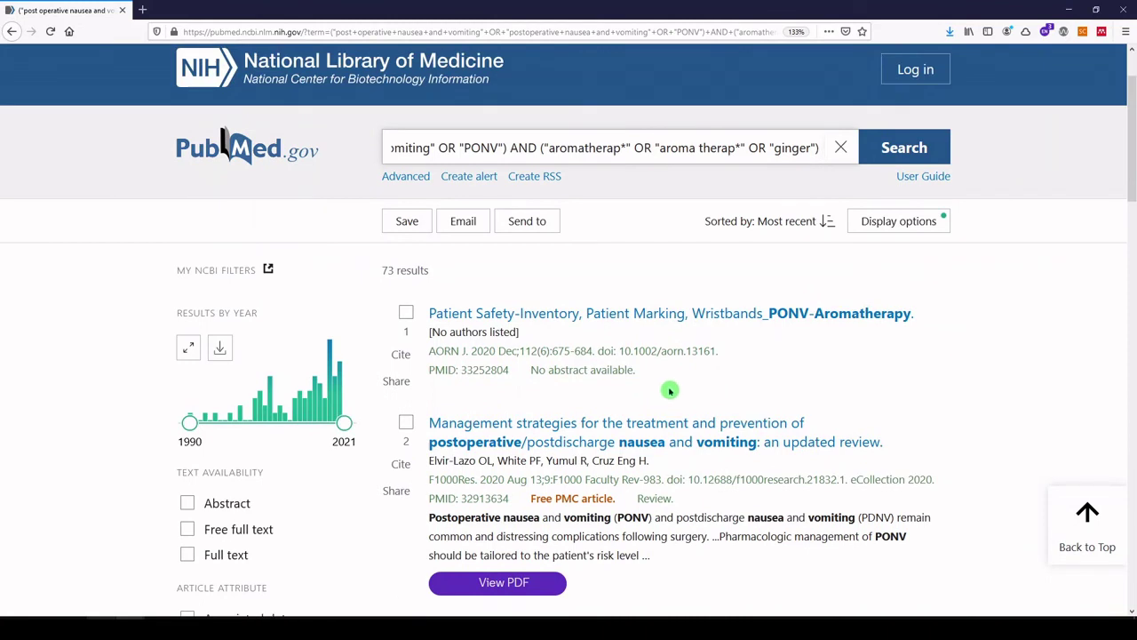
Step: Adjust the start of the Results by Year range and look over the article type and publication date filters
{"action": "scroll", "coordinate": [669, 390], "scroll_direction": "down", "scroll_amount": 1}
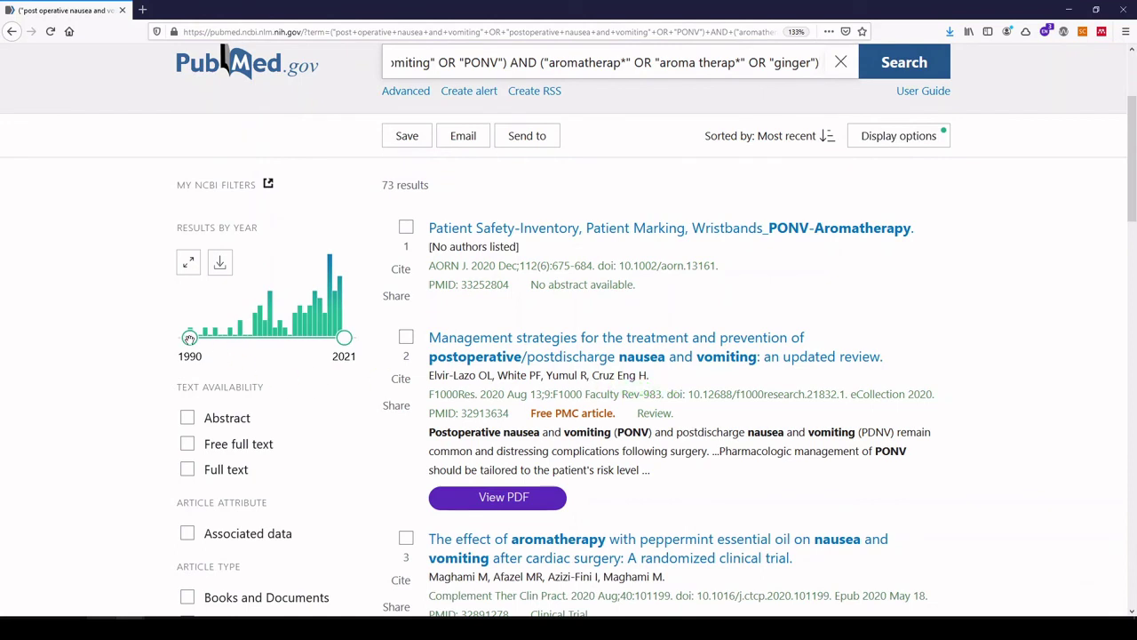
{"action": "mouse_move", "coordinate": [189, 338]}
{"action": "left_mouse_down"}
{"action": "mouse_move", "coordinate": [268, 339]}
{"action": "mouse_move", "coordinate": [191, 334]}
{"action": "left_mouse_up"}
{"action": "scroll", "coordinate": [274, 387], "scroll_direction": "down", "scroll_amount": 5}
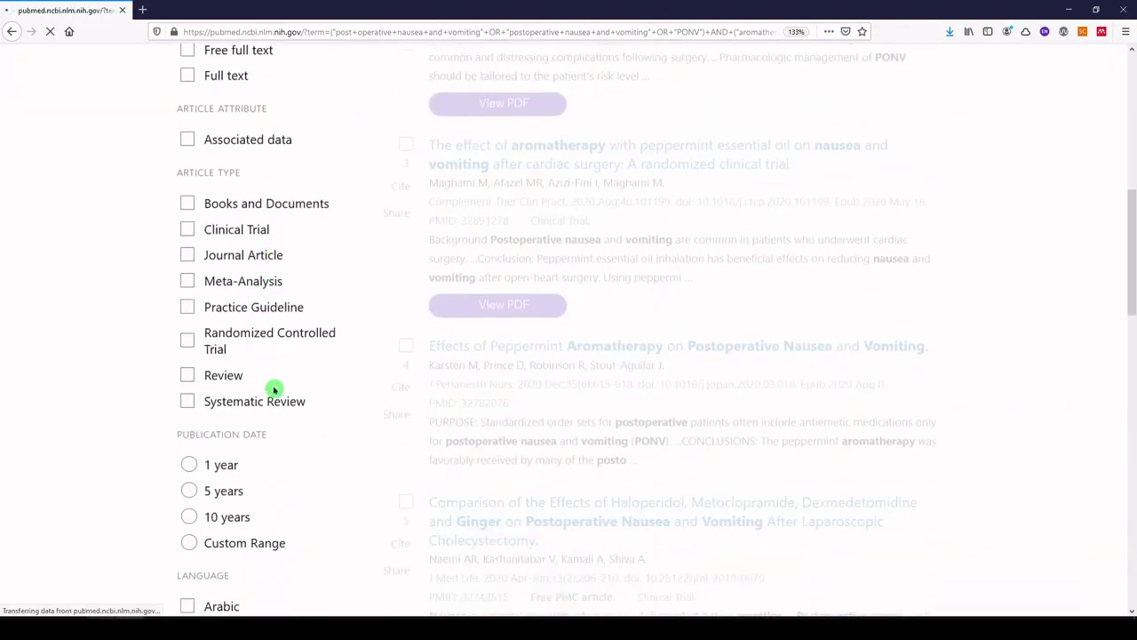
{"action": "scroll", "coordinate": [273, 388], "scroll_direction": "down", "scroll_amount": 10}
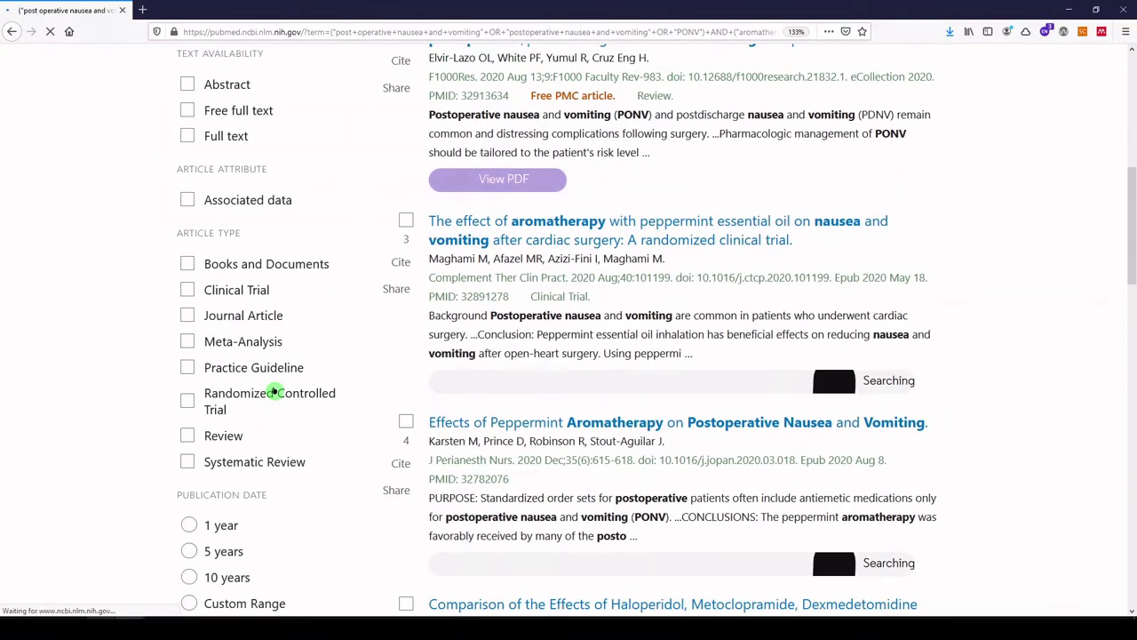